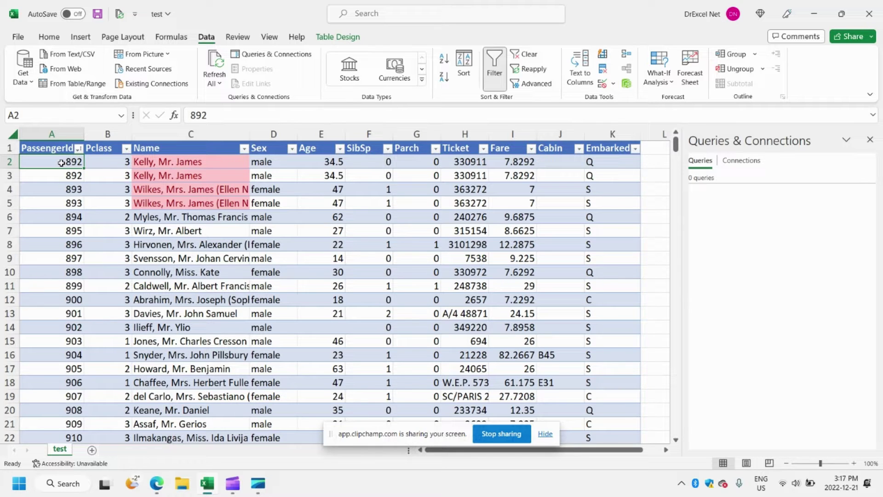
- Select the duplicate Kelly and Wilkes passenger rows in the table
scroll(248, 257, "down", 3)
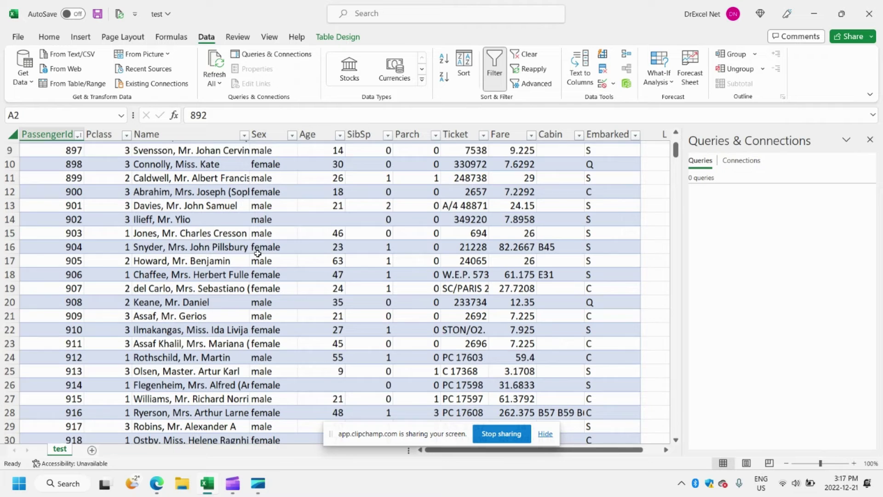
scroll(269, 260, "up", 3)
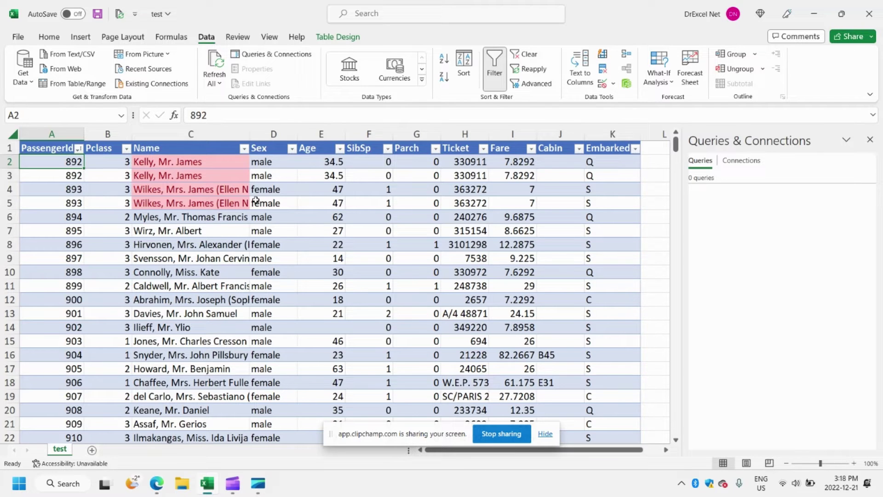
left_click(4, 162)
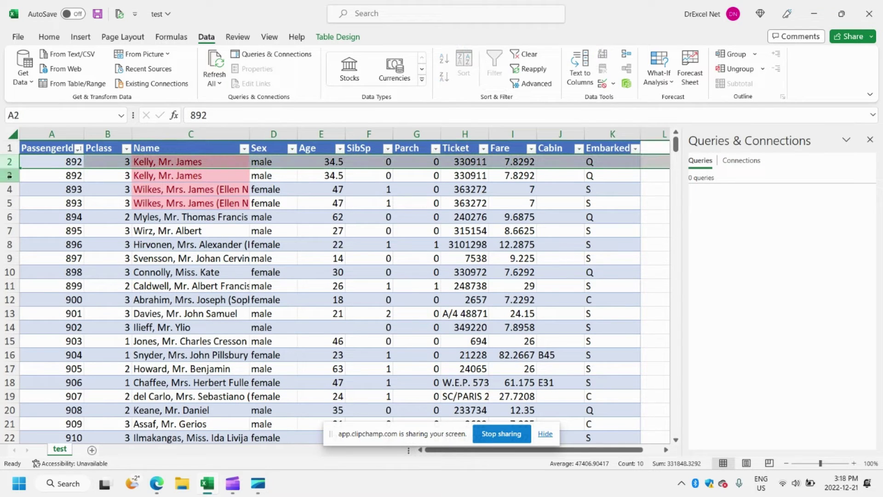
left_click(9, 175, "ctrl")
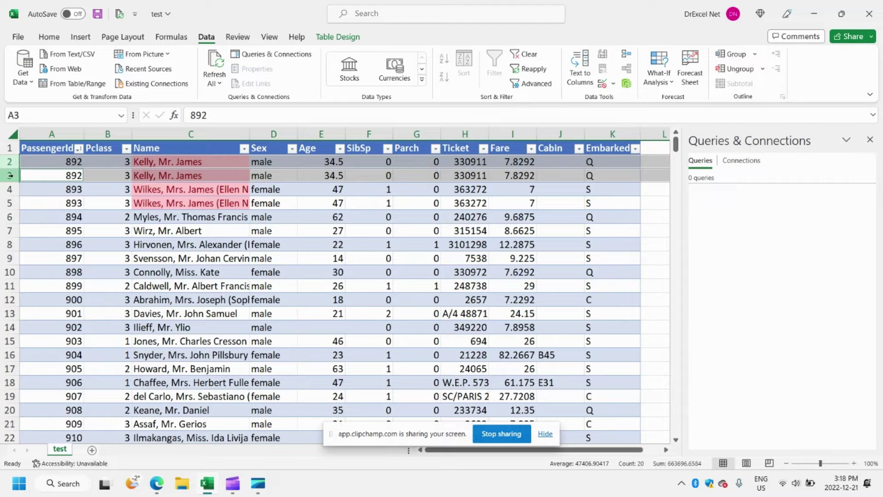
left_click(9, 189)
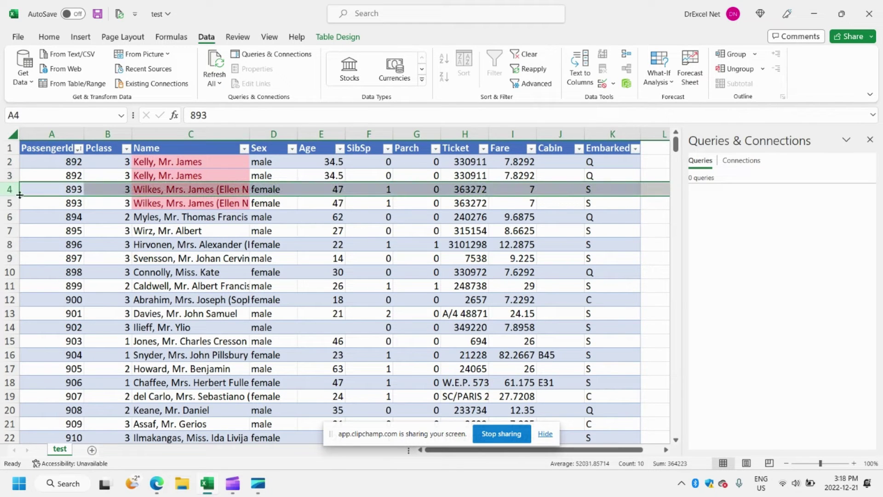
left_click(8, 202, "ctrl")
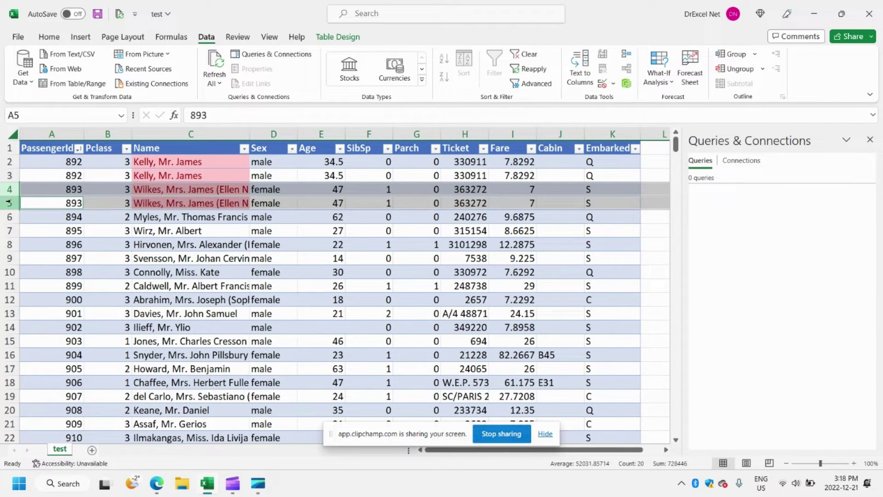
- Filter the Name column to pink-shaded names, then clear the colour filter
left_click(172, 244)
left_click(243, 148)
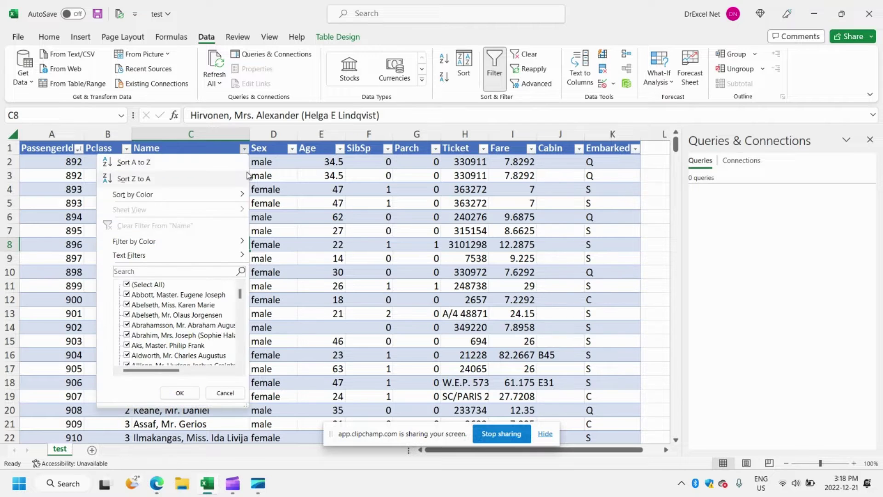
mouse_move(232, 244)
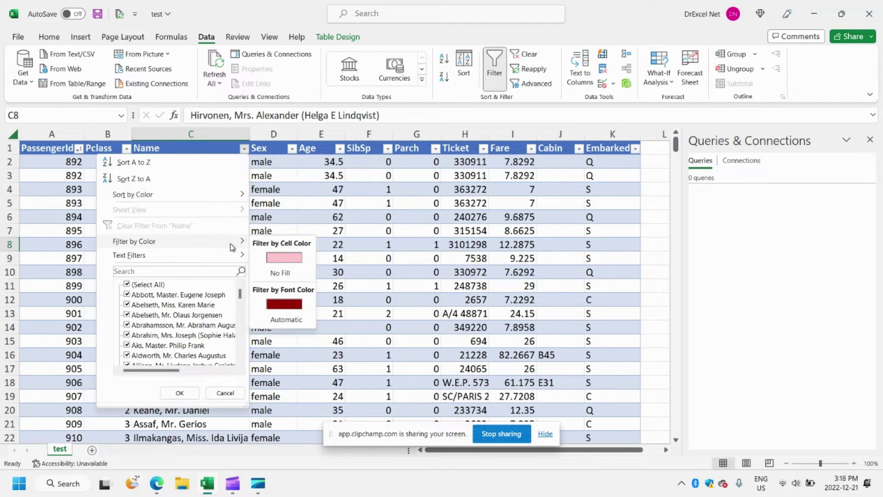
left_click(271, 259)
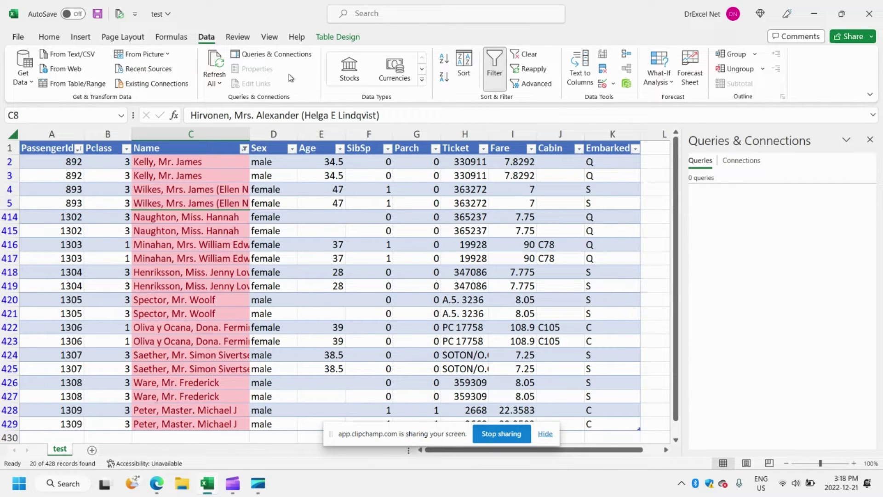
left_click(524, 54)
- Load the passenger table into Power Query Editor with From Table/Range
left_click(312, 255)
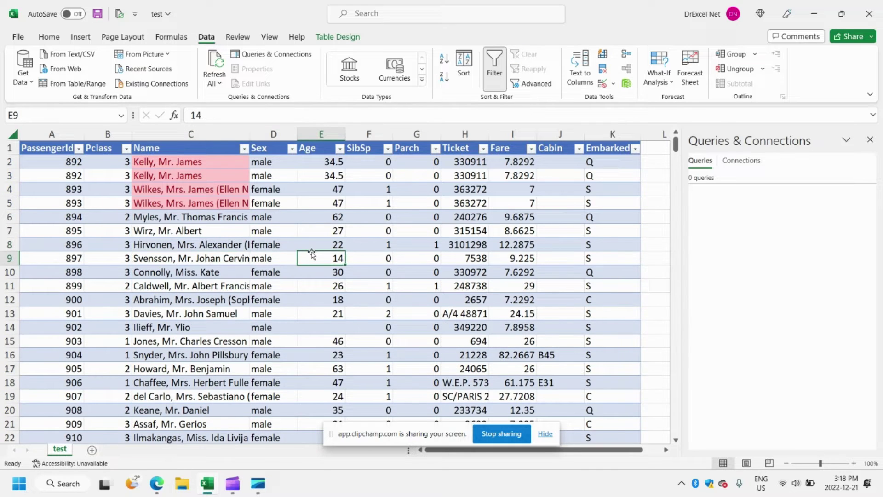
key("ctrl+Home")
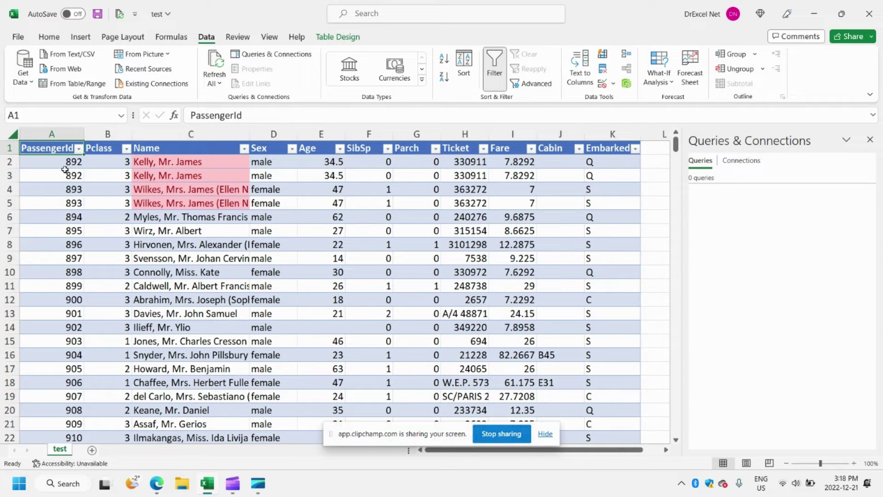
left_click(69, 173)
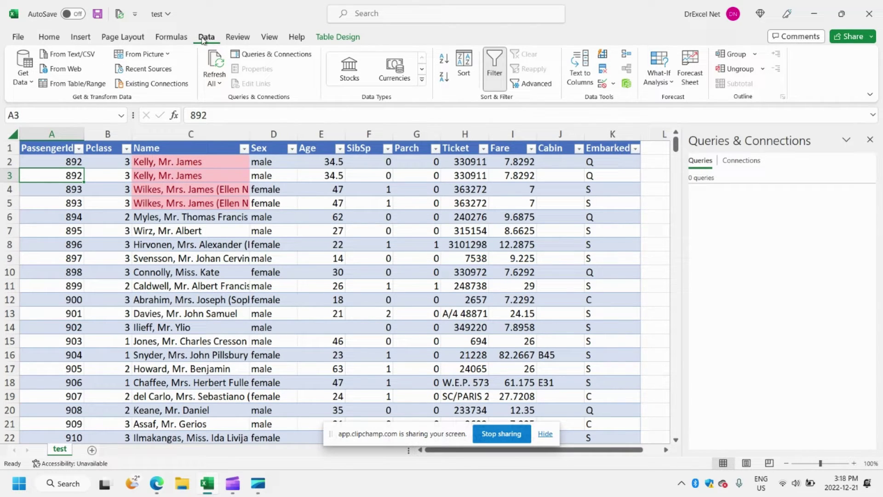
left_click(72, 85)
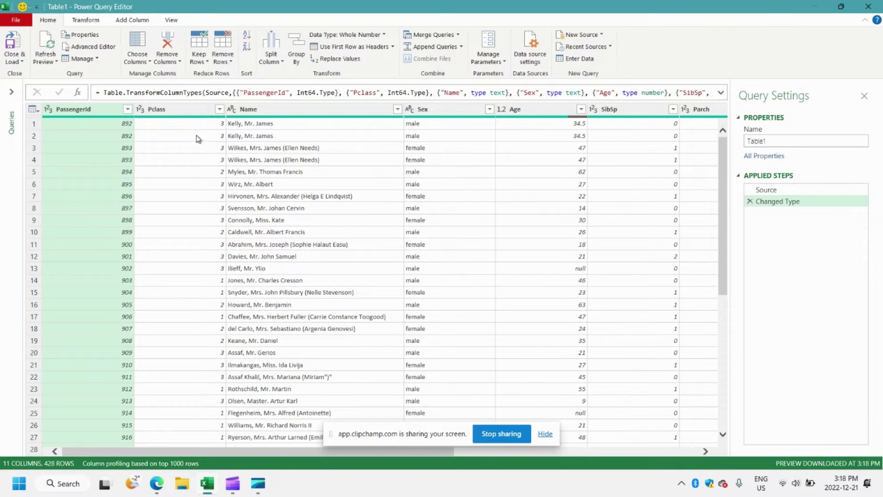
- Replace the query name Table1 with 'Passenger_Data' in Query Settings
left_click(782, 145)
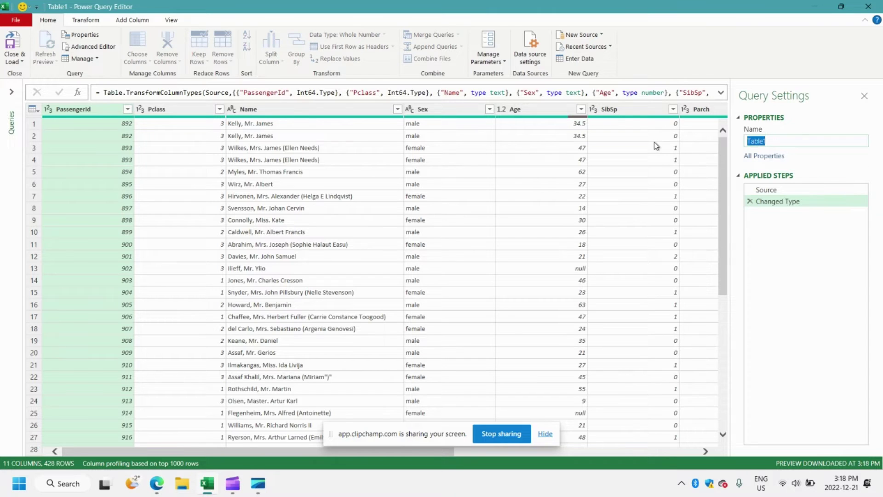
type("Passene")
key("BackSpace")
type("ger_Data")
key("Return")
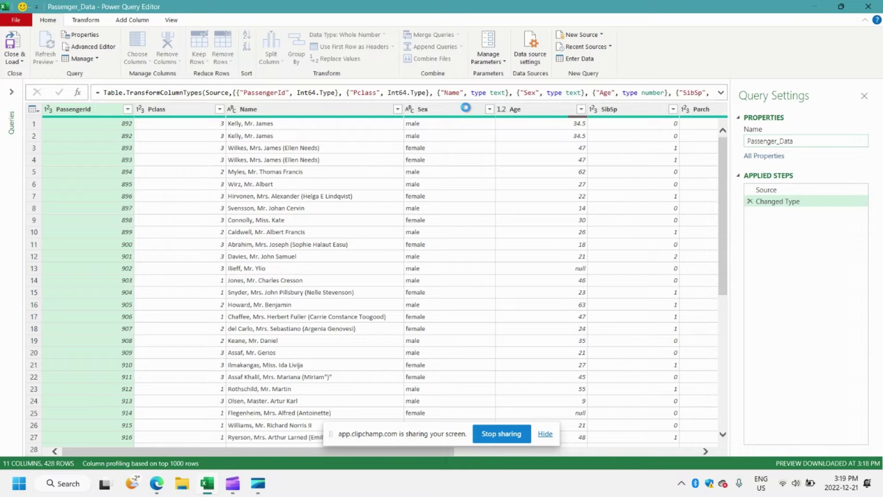
left_click(466, 109)
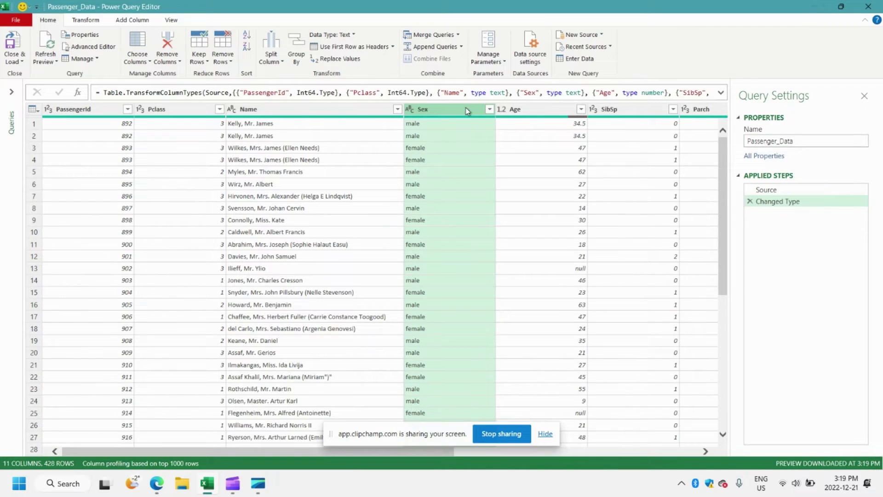
left_click(223, 57)
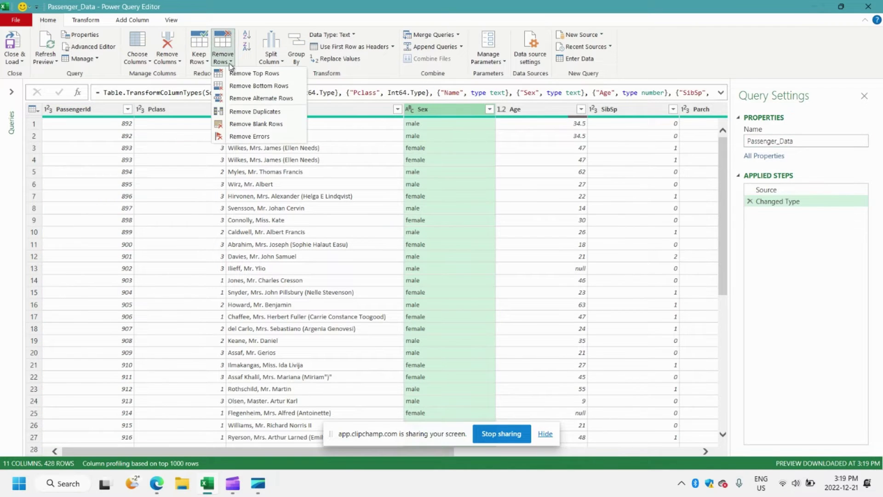
left_click(272, 112)
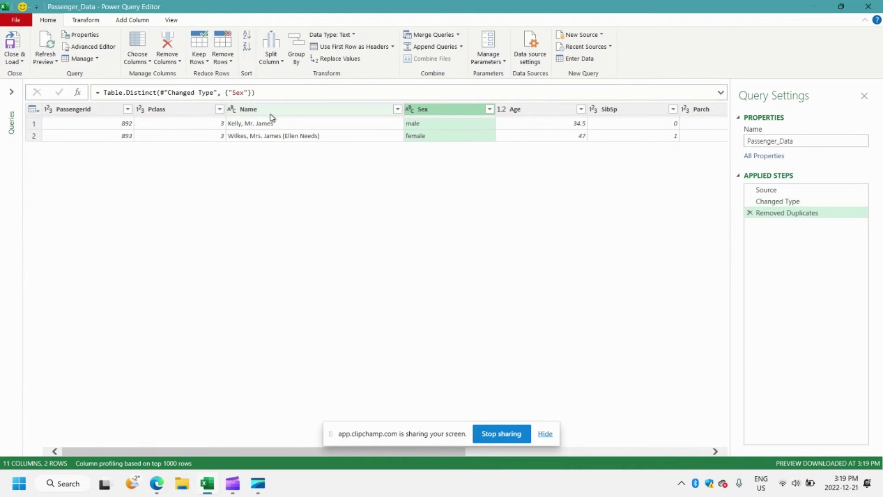
mouse_move(283, 119)
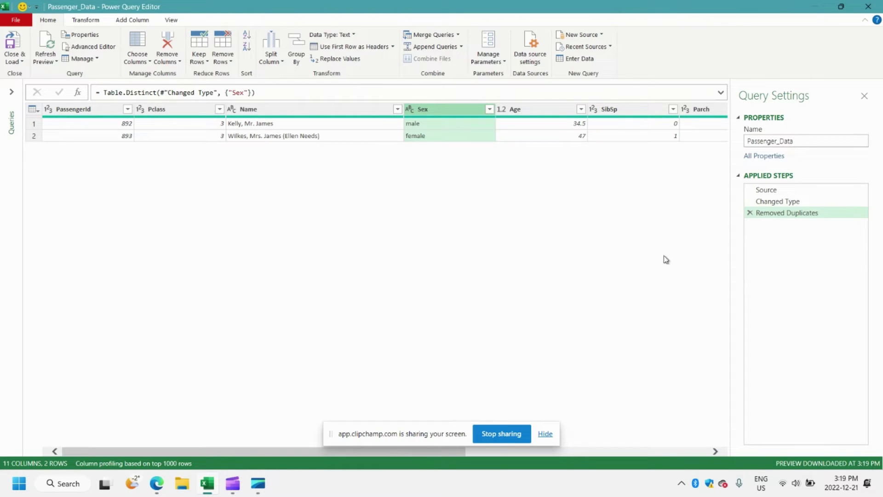
- Delete the existing Removed Duplicates step from the query
left_click(751, 213)
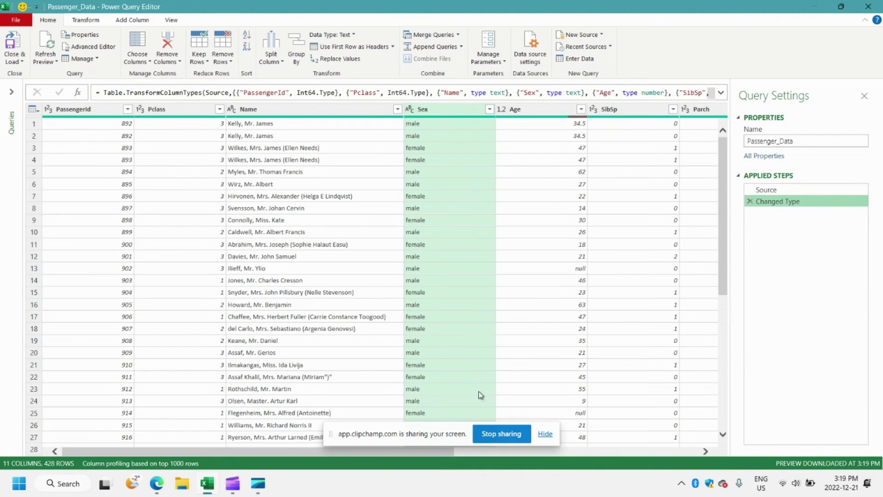
scroll(231, 454, "down", 1)
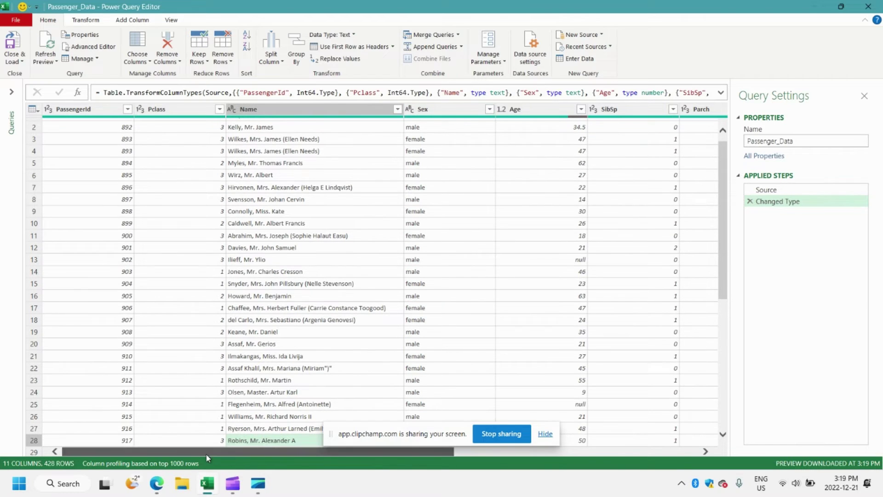
scroll(722, 158, "up", 1)
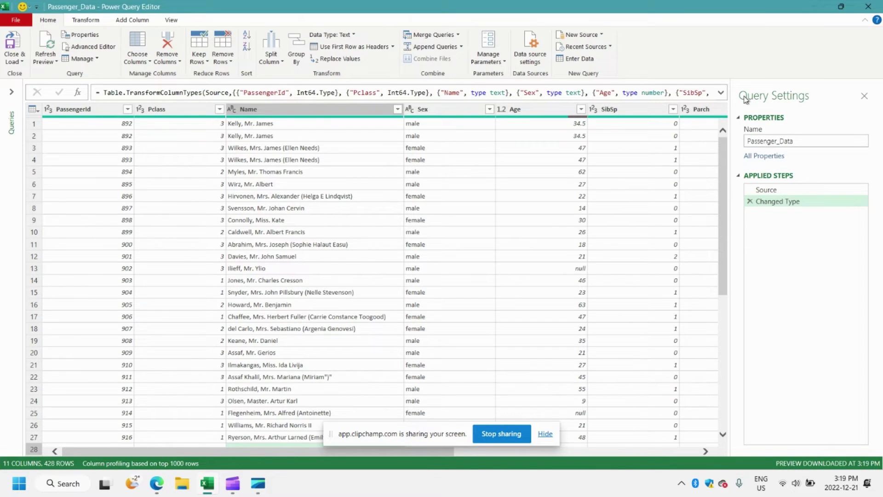
- Select all columns from PassengerId through Embarked and remove duplicate rows
left_click(74, 110)
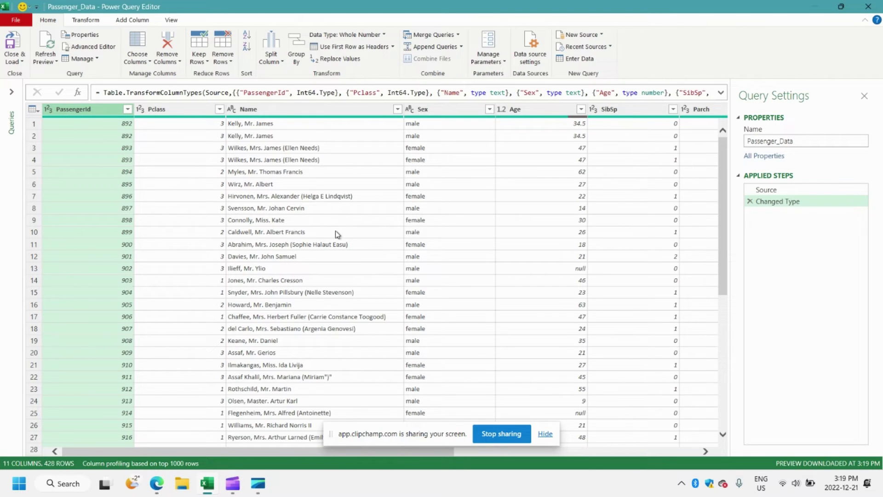
left_click_drag(289, 454, 576, 454)
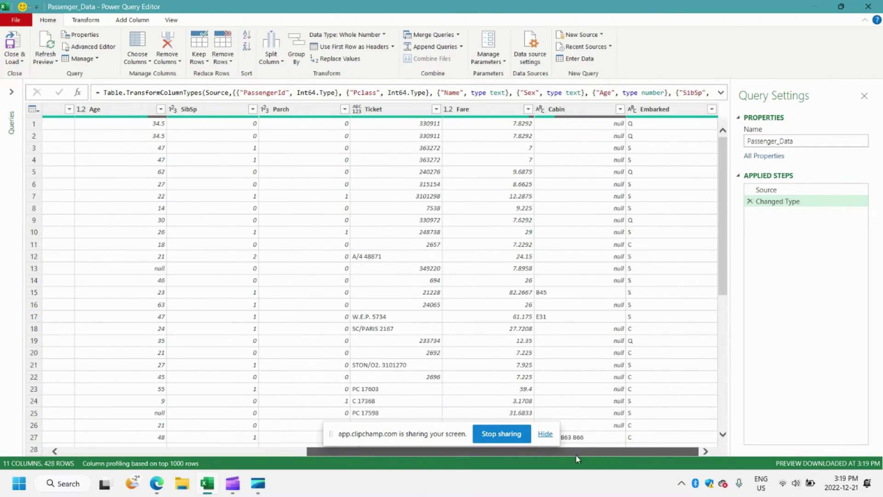
left_click(678, 109, "shift")
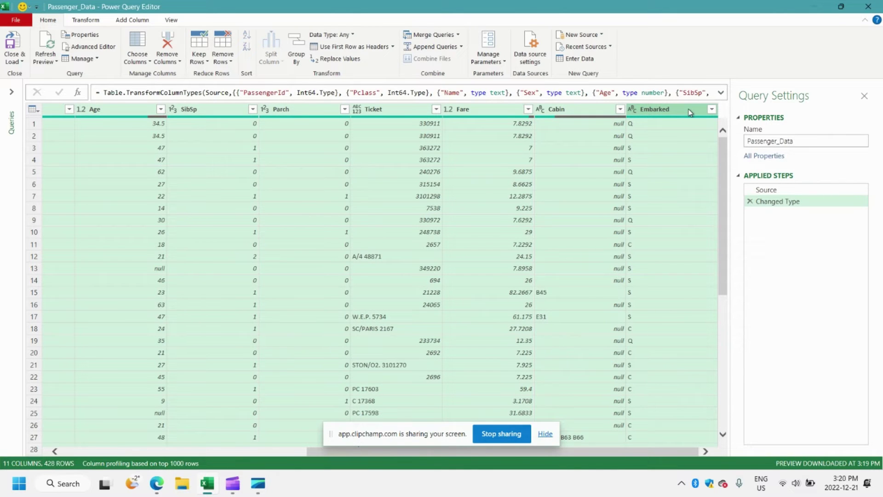
left_click_drag(658, 454, 364, 450)
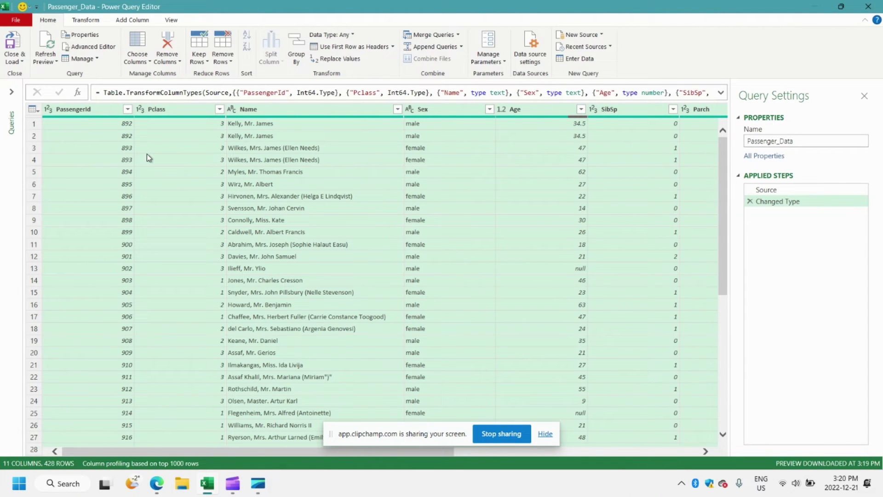
left_click(227, 64)
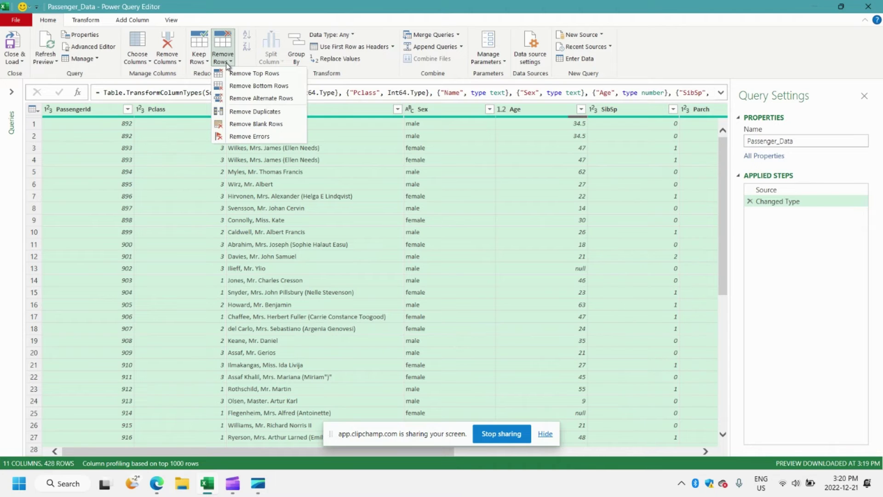
left_click(265, 113)
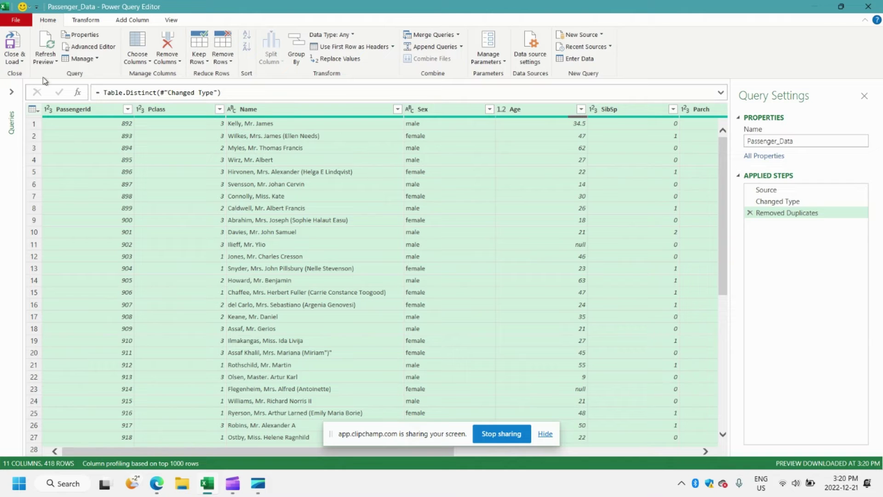
- Load Passenger_Data into Excel and highlight duplicate values in its Name column
left_click(16, 46)
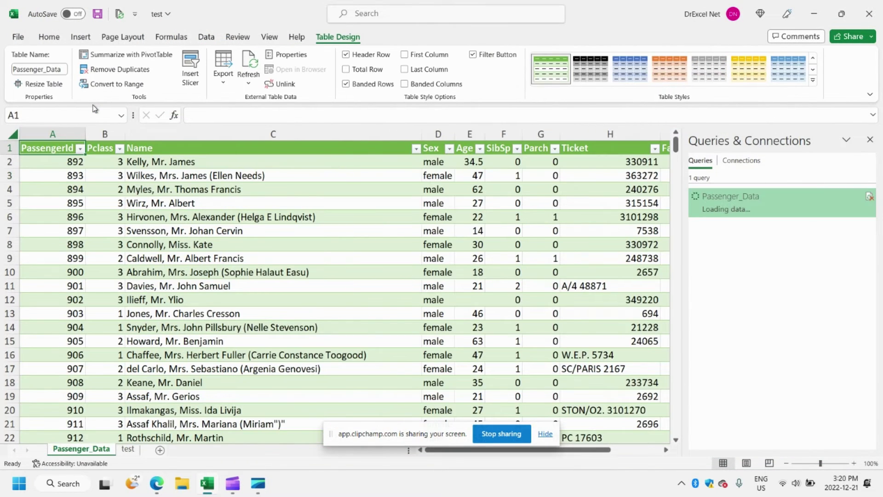
left_click(190, 134)
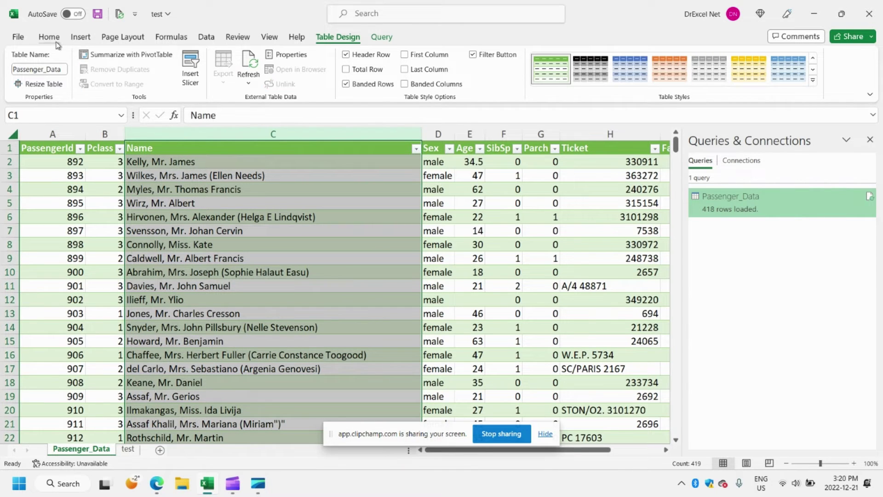
left_click(49, 37)
left_click(532, 86)
mouse_move(596, 108)
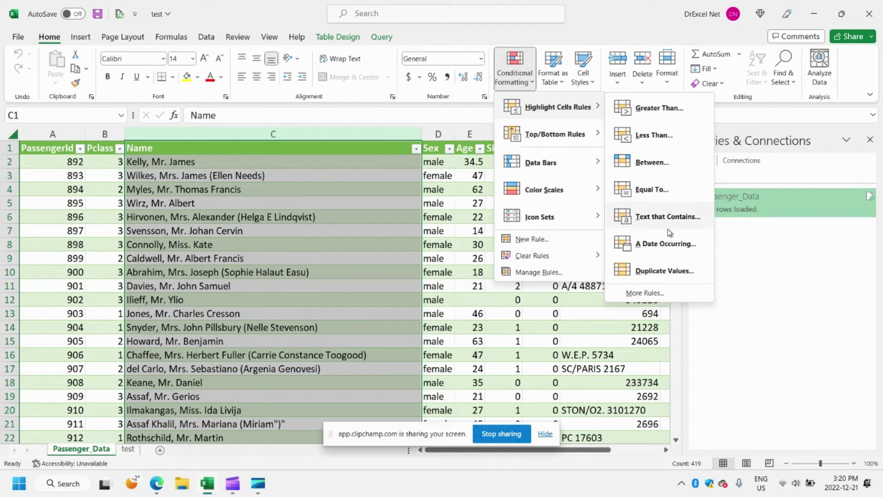
left_click(646, 271)
left_click(437, 244)
- Select all PassengerId values to the last row to confirm 418 passengers
left_click(414, 162)
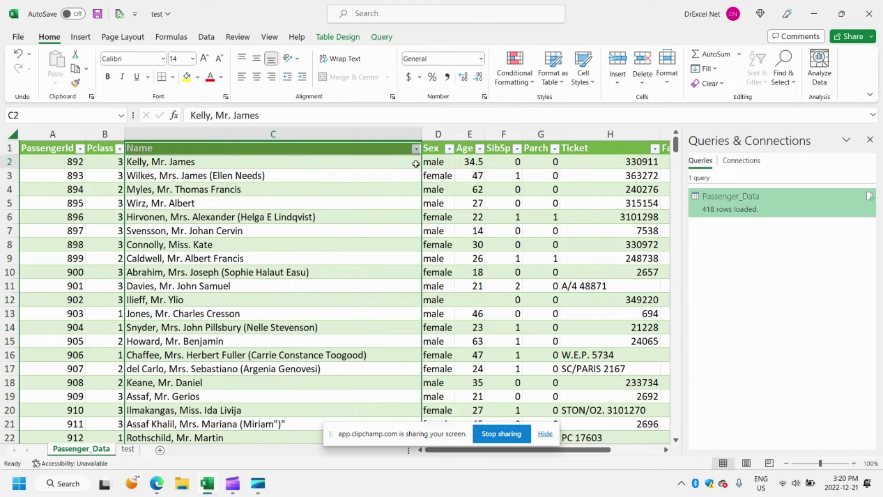
left_click(417, 148)
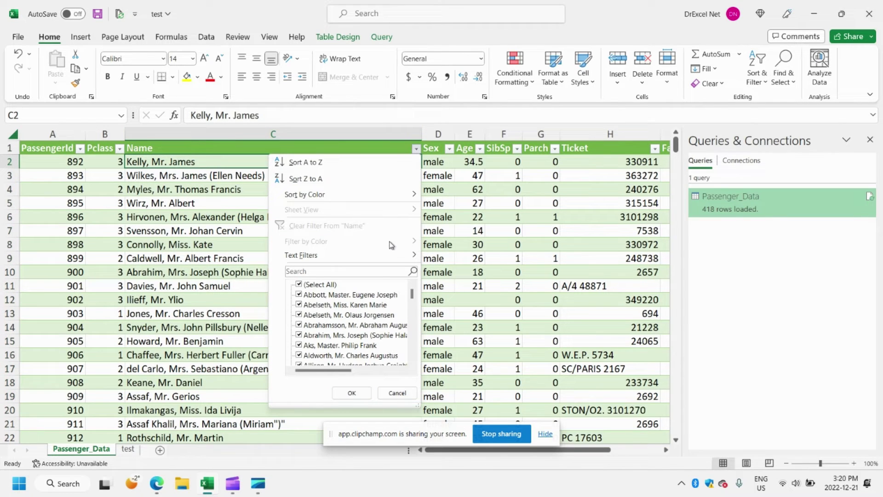
left_click(171, 162)
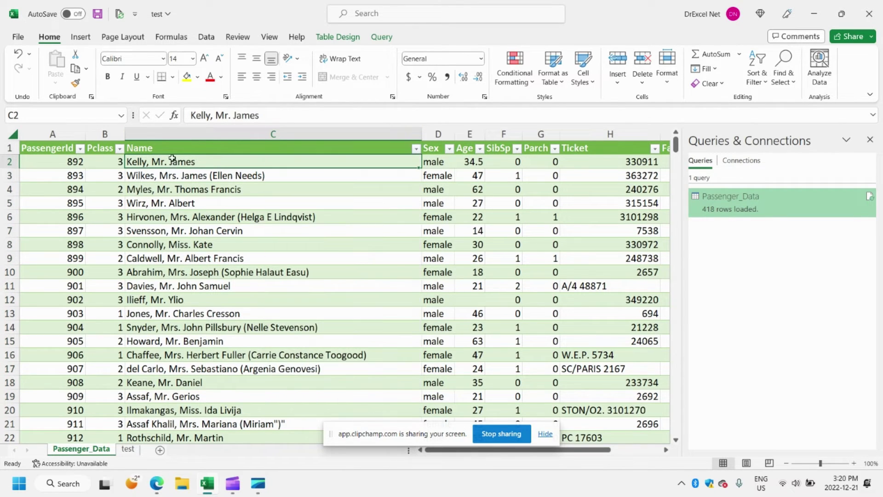
left_click(55, 162)
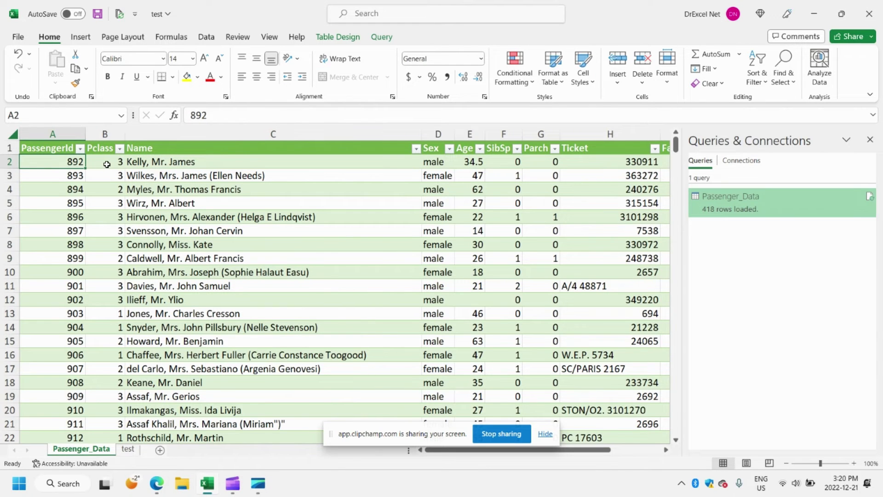
key("ctrl+shift+Down")
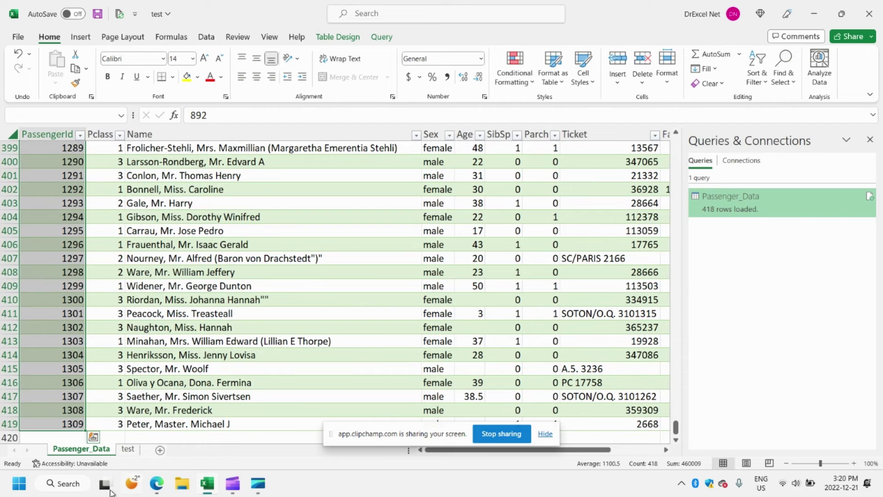
- On the test sheet, select all PassengerId values down to the table's end
left_click(128, 448)
left_click(175, 314)
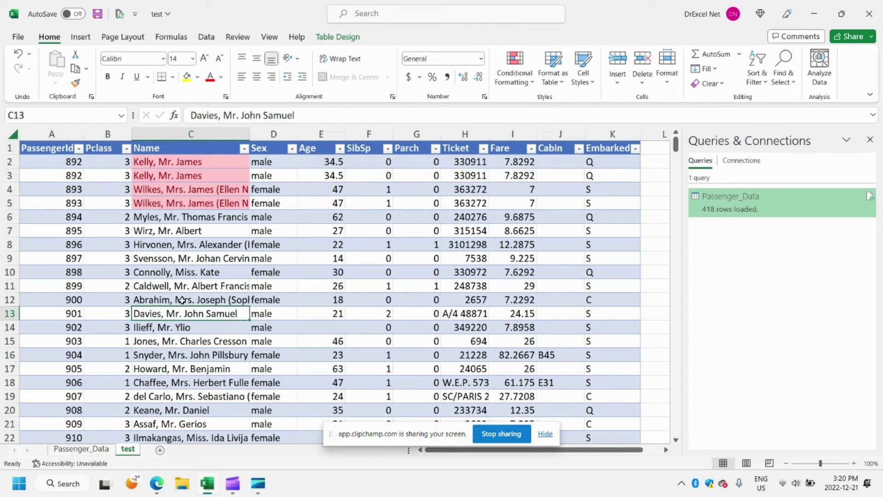
key("ctrl+Home")
key("ctrl+space")
left_click(74, 158)
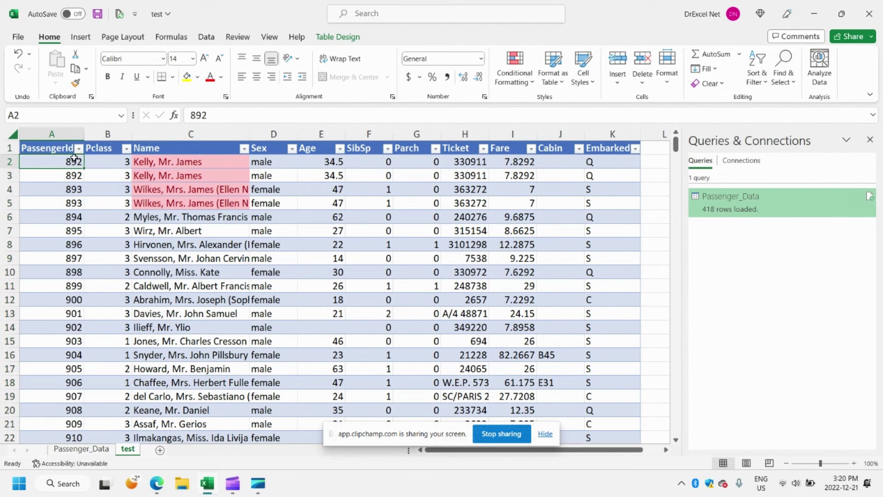
key("ctrl+shift+Down")
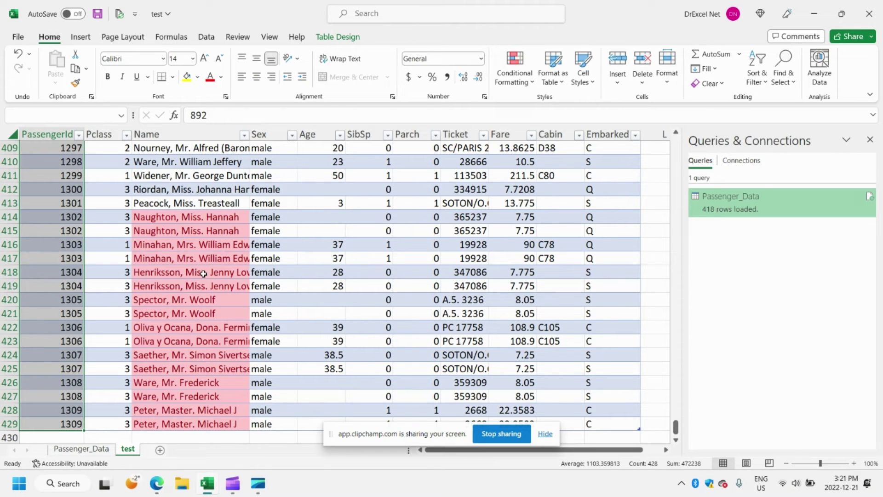
- Copy the last five passenger rows and paste them below the table as rows 430–434
scroll(203, 274, "down", 2)
left_click(369, 272)
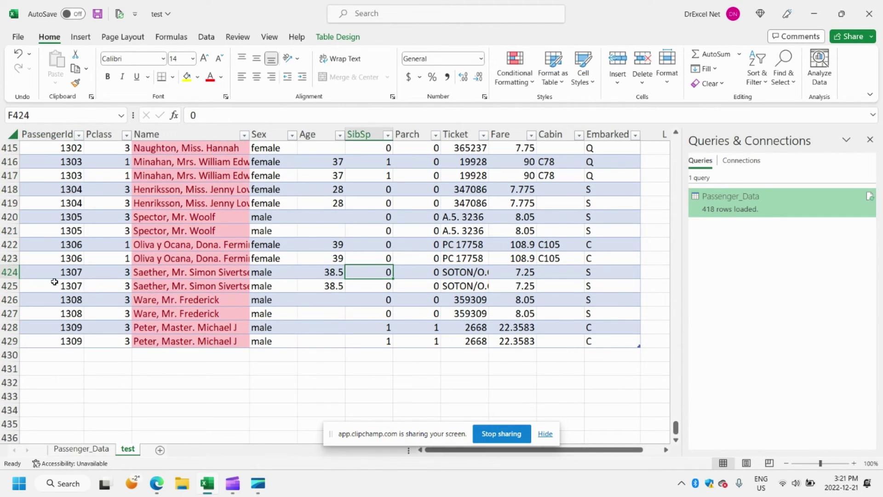
left_click_drag(50, 288, 612, 339)
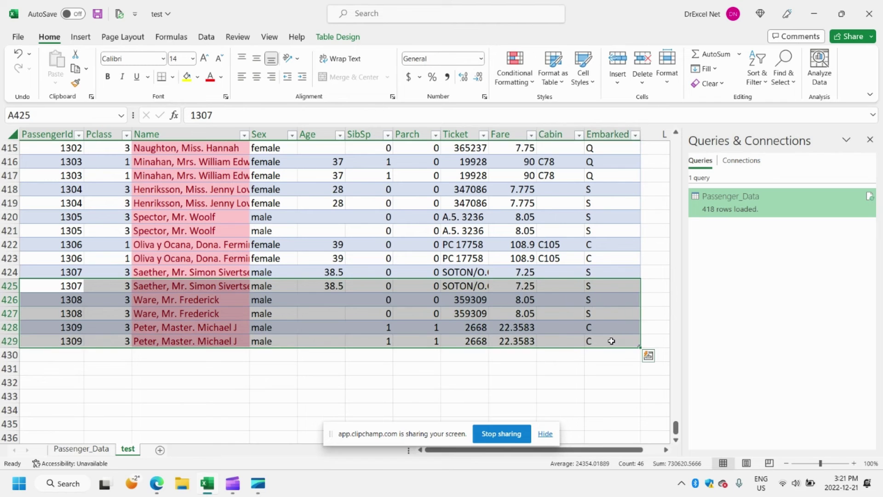
key("ctrl+c")
left_click(55, 354)
key("ctrl+v")
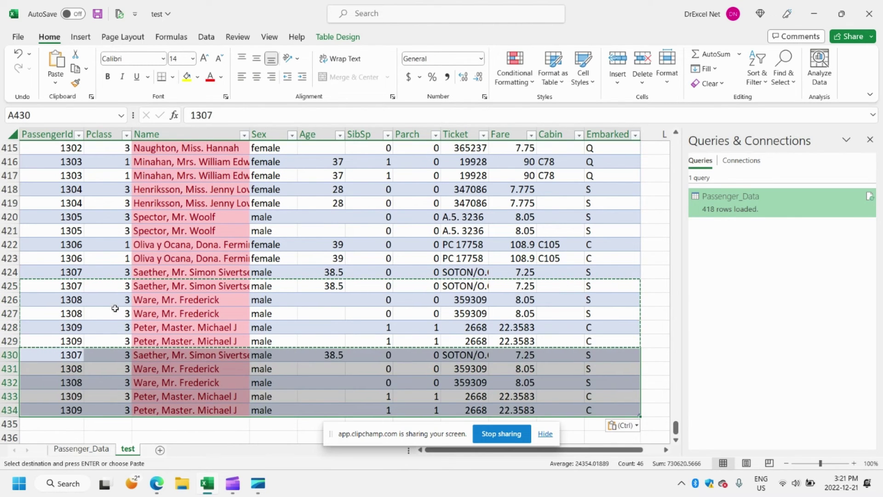
left_click(115, 313)
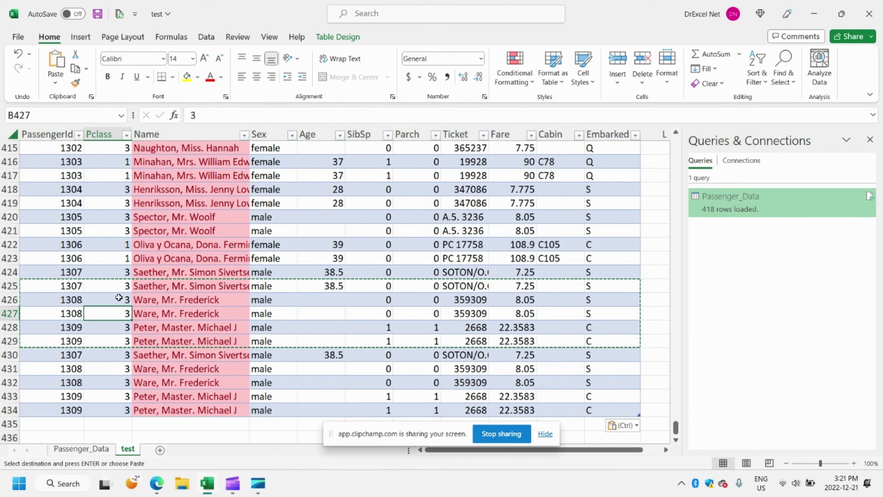
- Refresh the Passenger_Data sheet's table from its query, still loading 418 rows
left_click(87, 449)
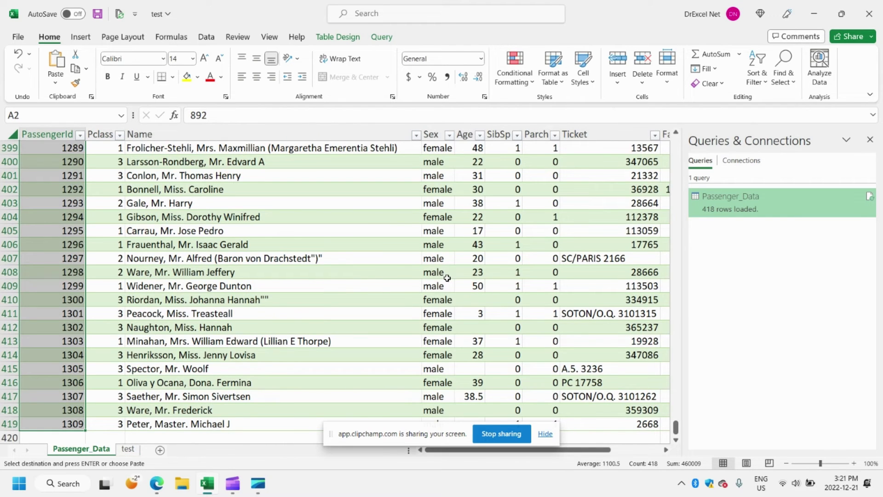
key("ctrl+Home")
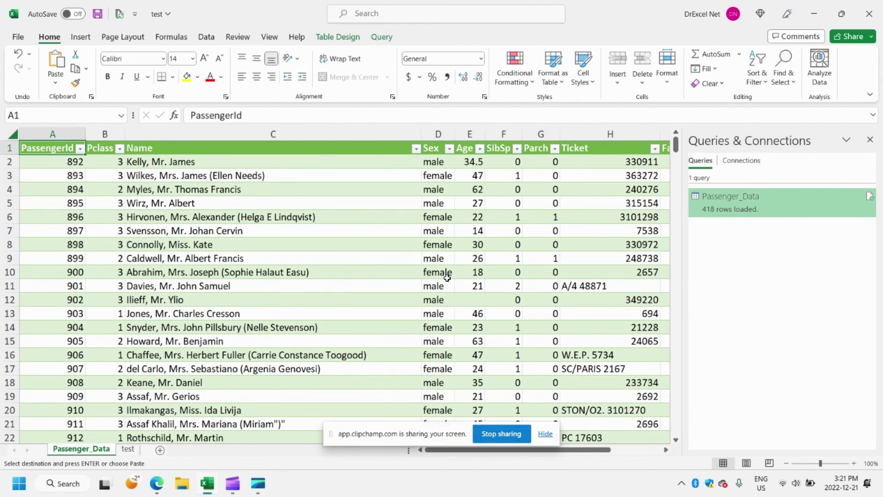
right_click(299, 149)
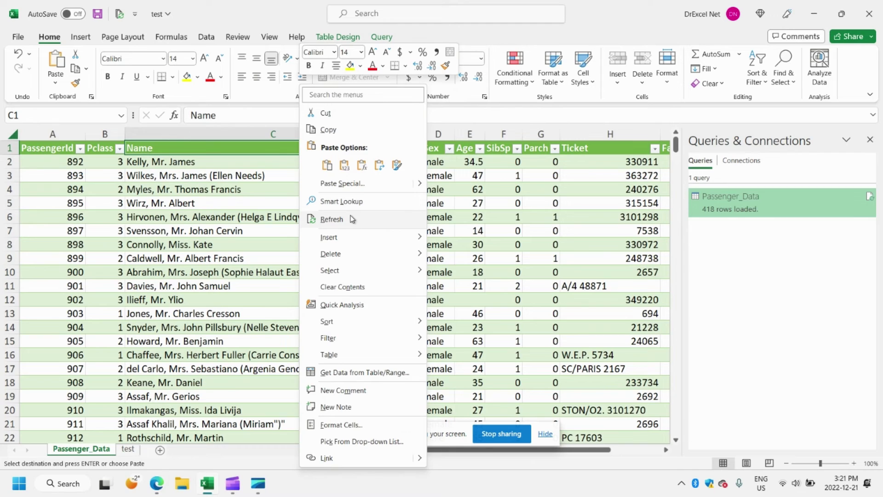
left_click(332, 219)
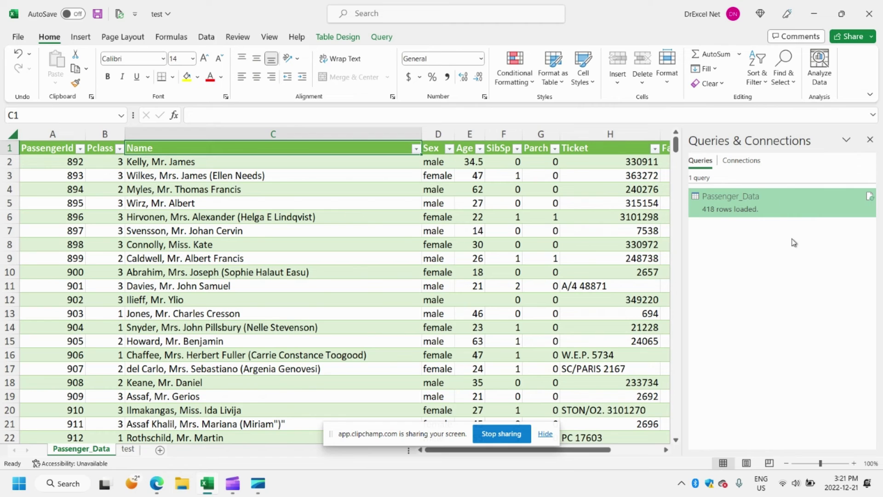
mouse_move(744, 224)
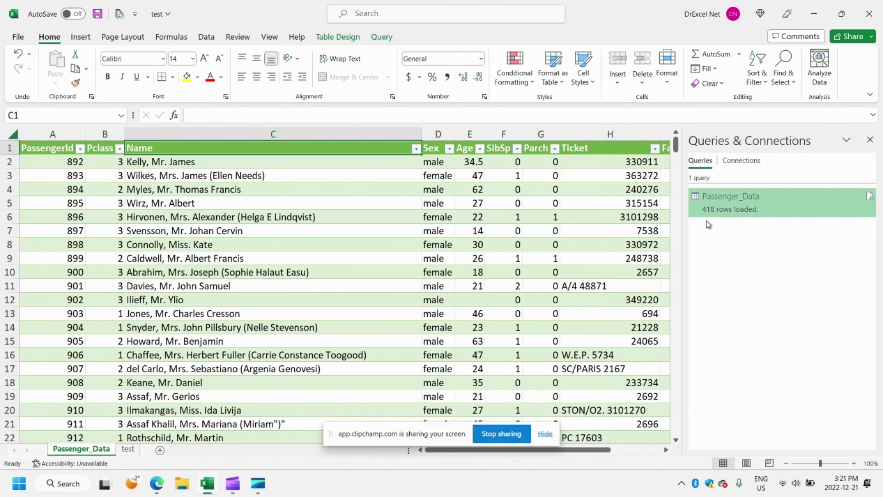